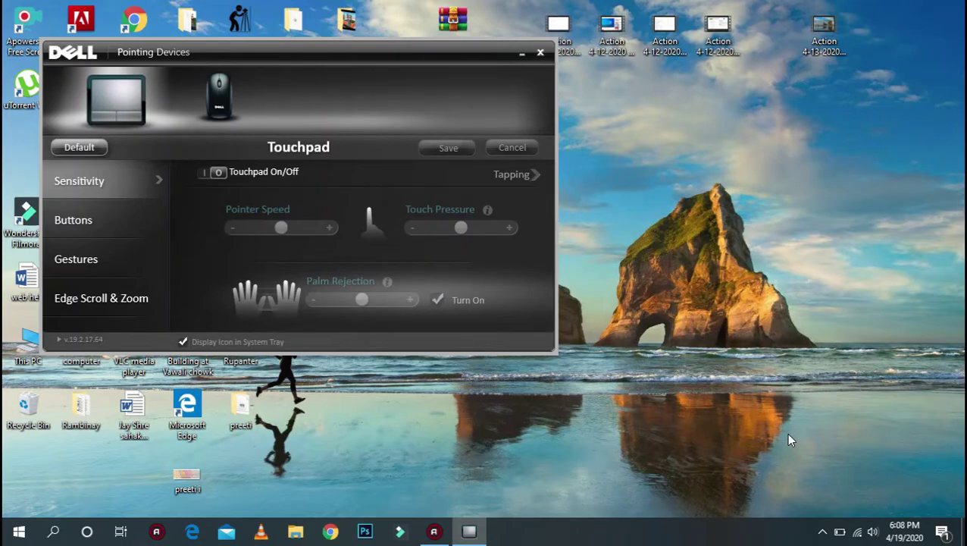
# Turn the touchpad on in the Dell Pointing Devices settings, save the change and close the window.
pyautogui.click(217, 173)
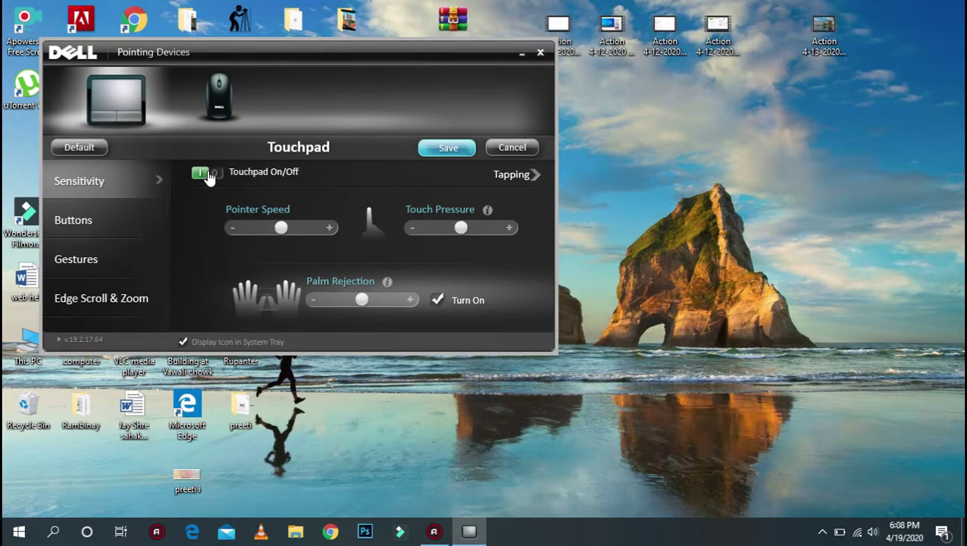
pyautogui.click(207, 174)
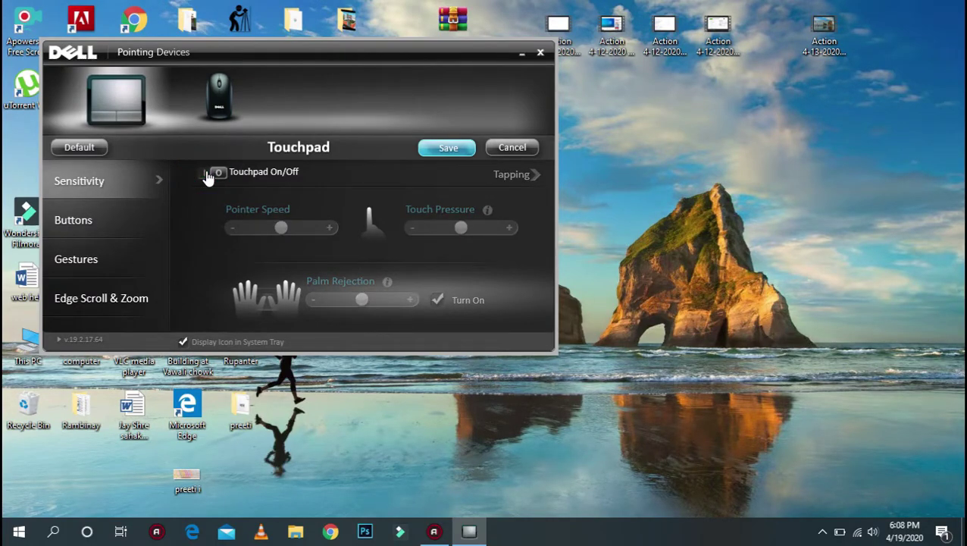
pyautogui.click(209, 174)
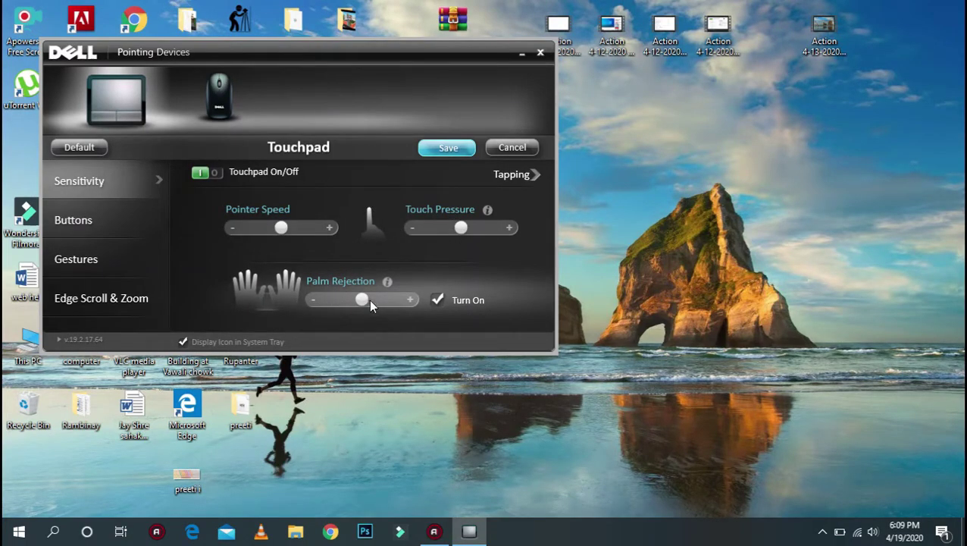
pyautogui.click(447, 148)
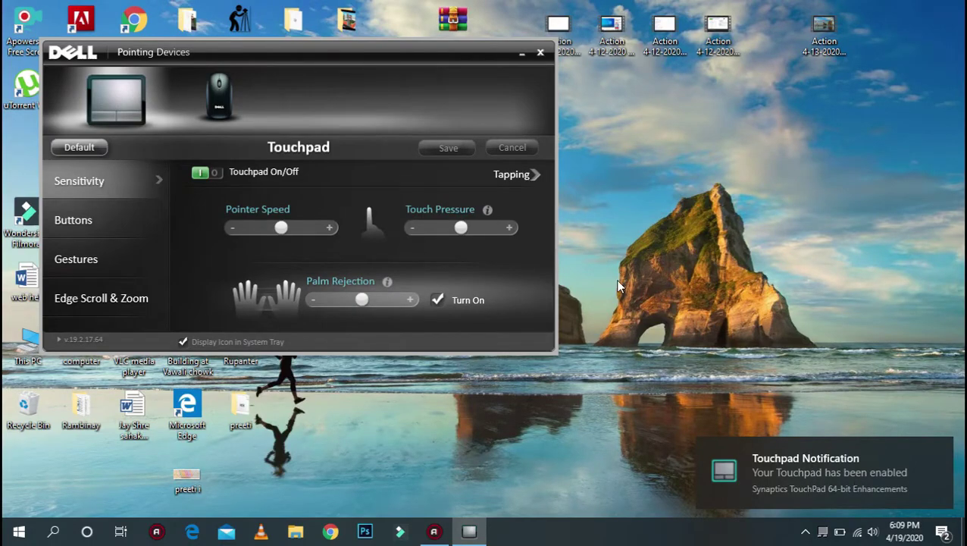
pyautogui.click(540, 52)
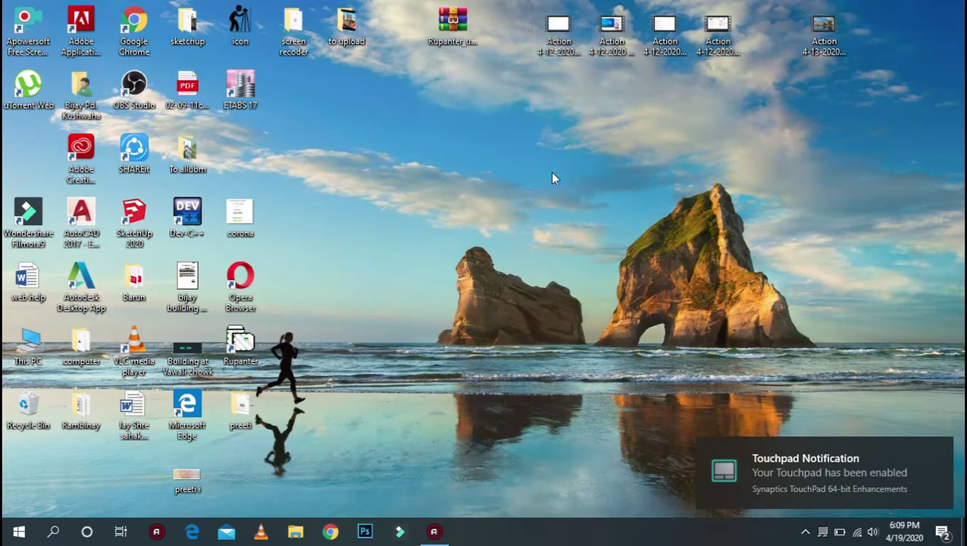
pyautogui.rightClick(480, 160)
pyautogui.click(520, 205)
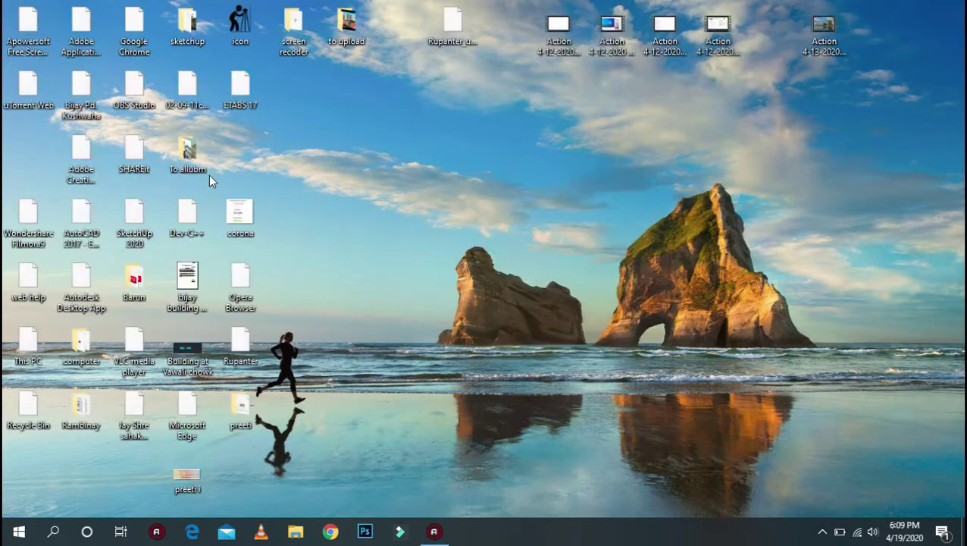
pyautogui.rightClick(485, 229)
pyautogui.click(474, 198)
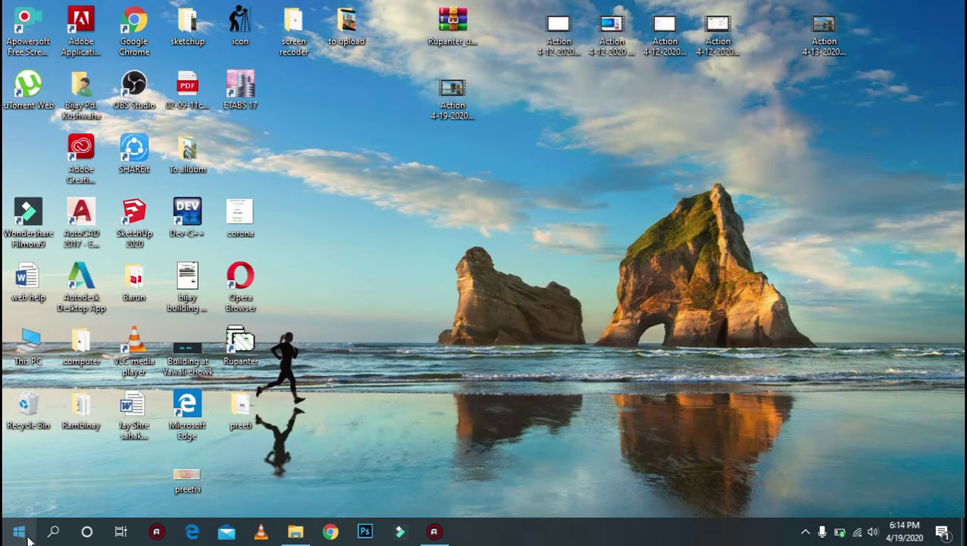
pyautogui.press('XF86MonBrightnessUp')
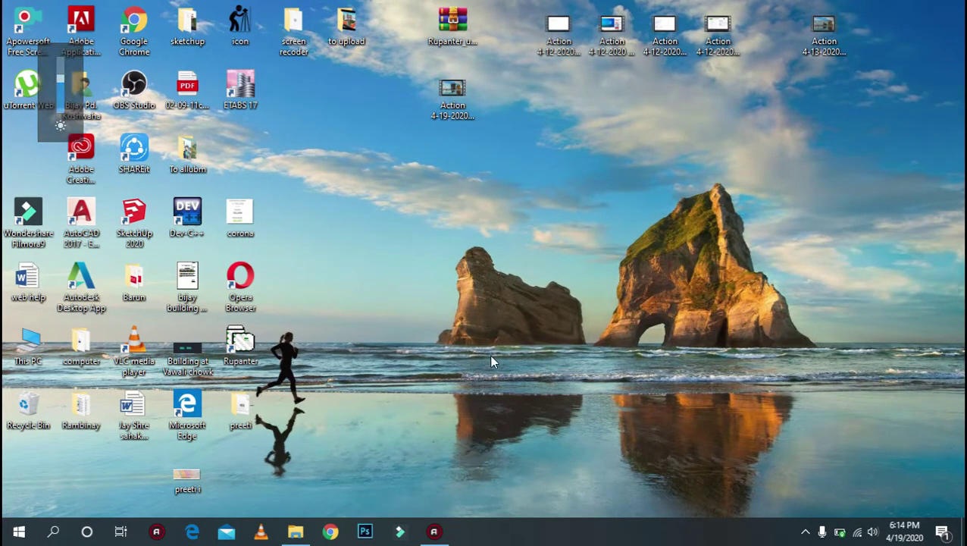
# Open the Mouse properties from the Hardware and Sound section of Control Panel.
pyautogui.click(20, 532)
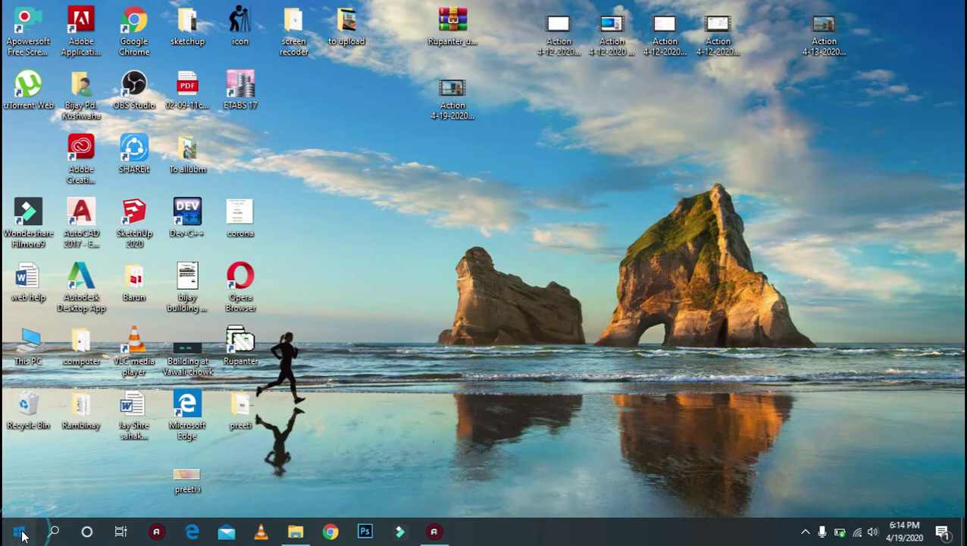
pyautogui.write('cont')
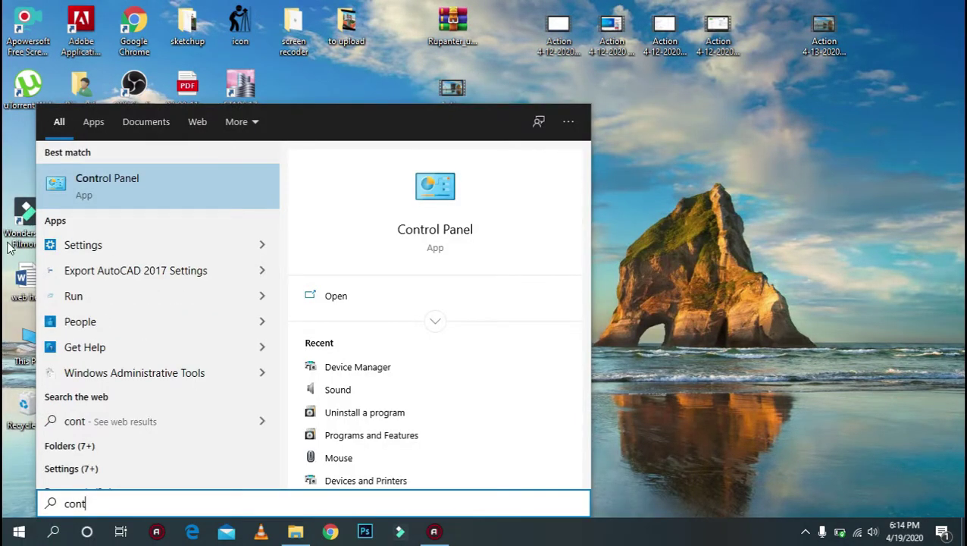
pyautogui.click(139, 183)
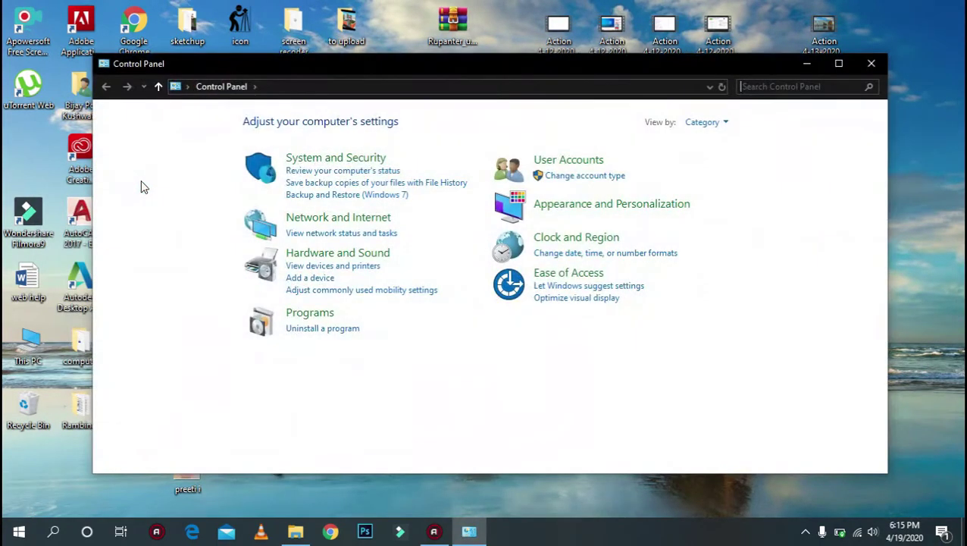
pyautogui.click(319, 254)
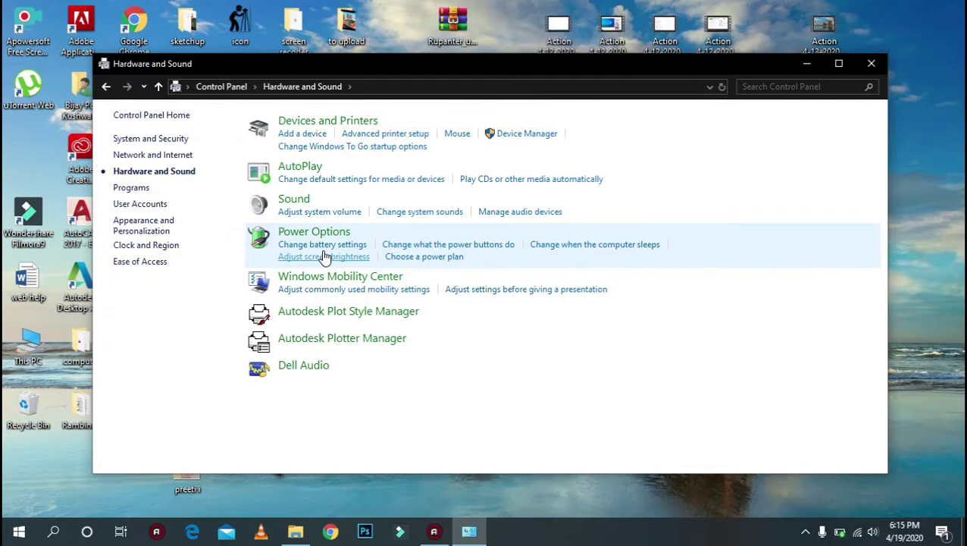
pyautogui.click(839, 64)
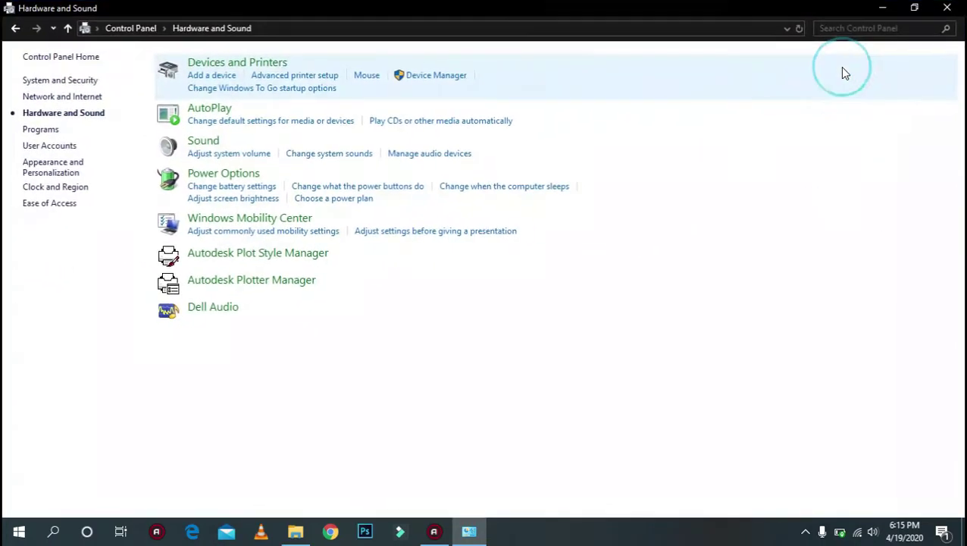
pyautogui.click(367, 79)
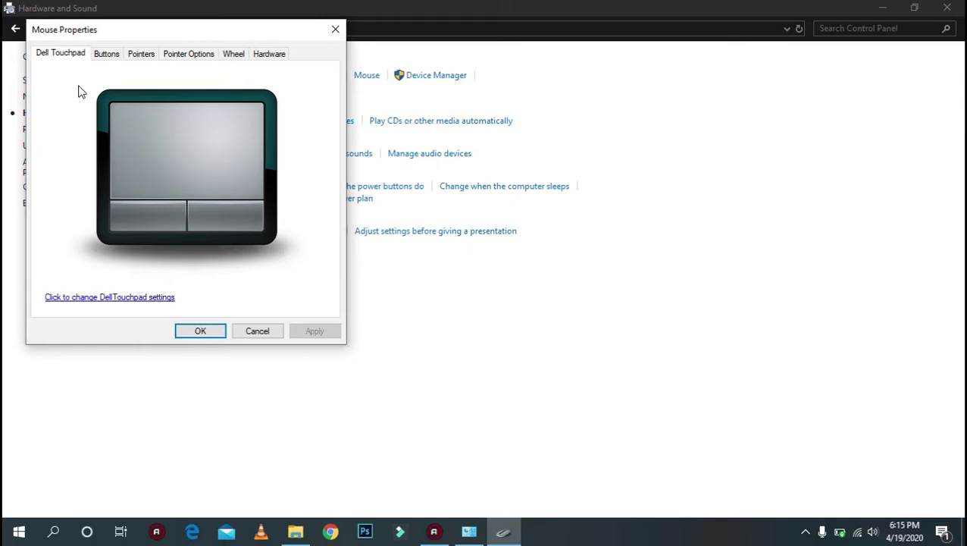
# Examine the mouse button configuration and the list of pointers in the Windows Default scheme.
pyautogui.click(106, 54)
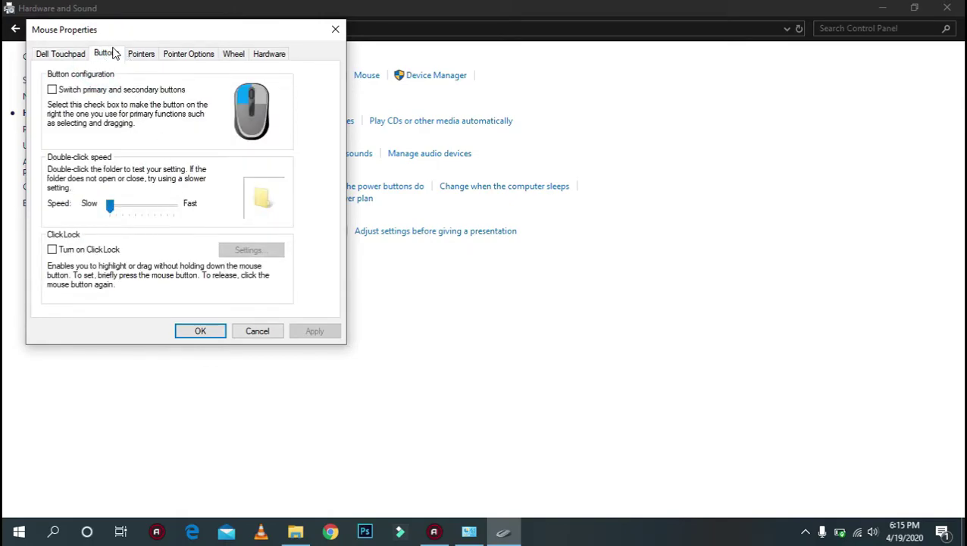
pyautogui.click(139, 55)
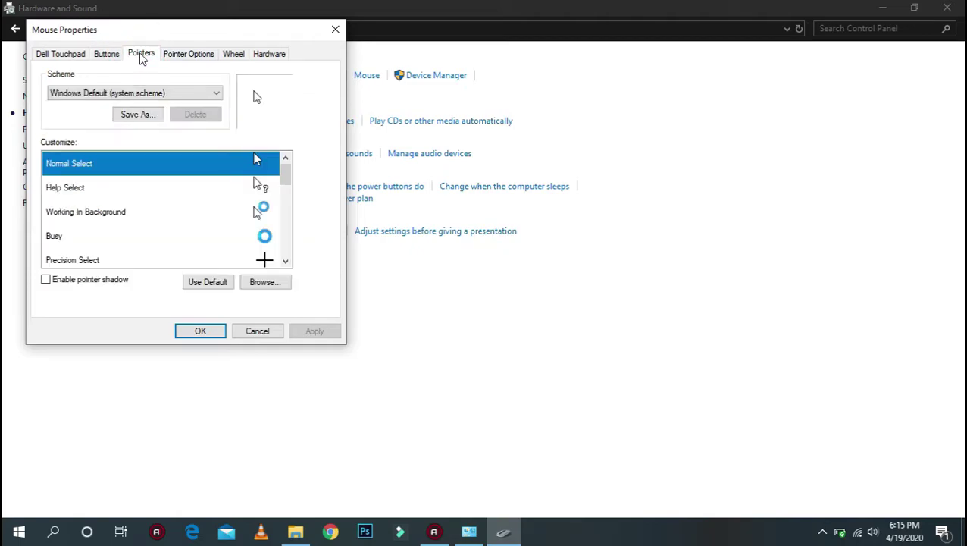
pyautogui.scroll(-2, 269, 199)
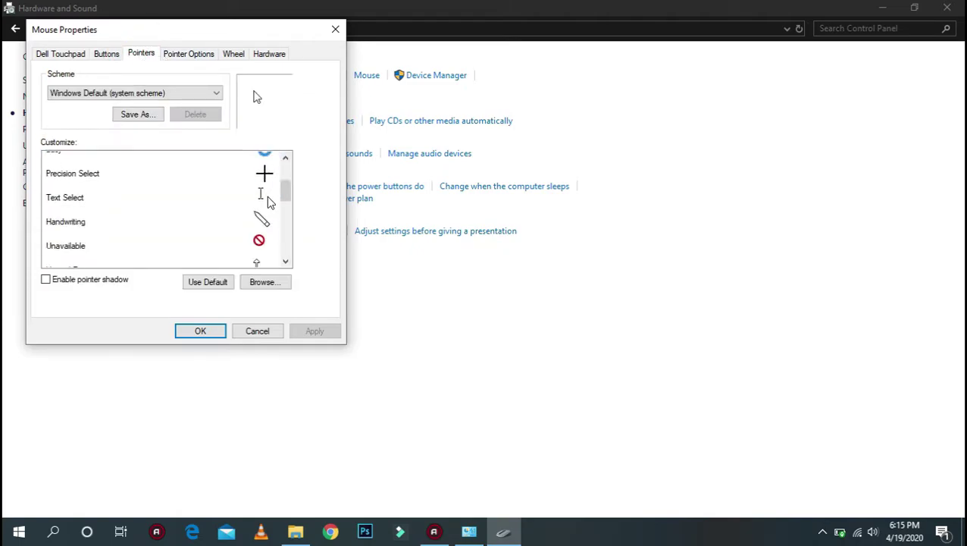
pyautogui.scroll(2, 269, 232)
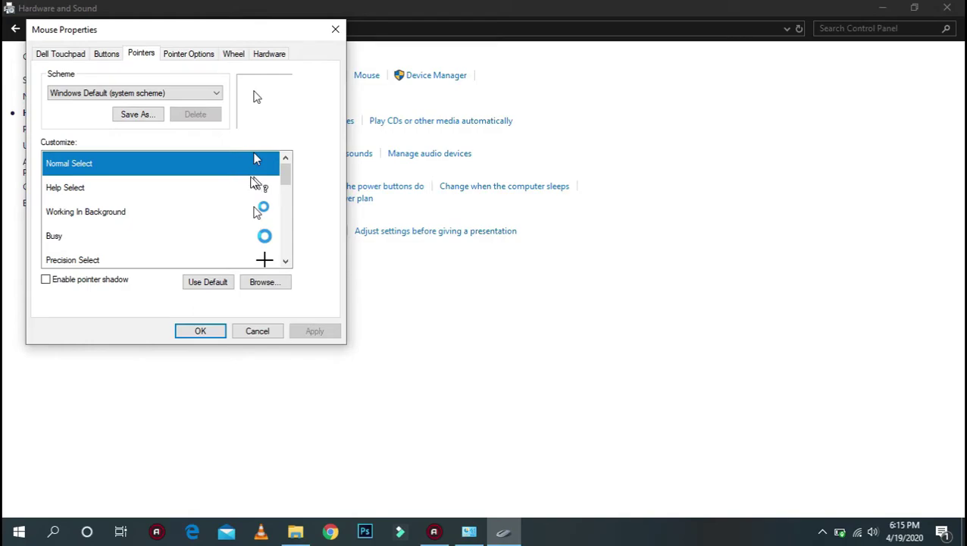
pyautogui.scroll(-1, 181, 176)
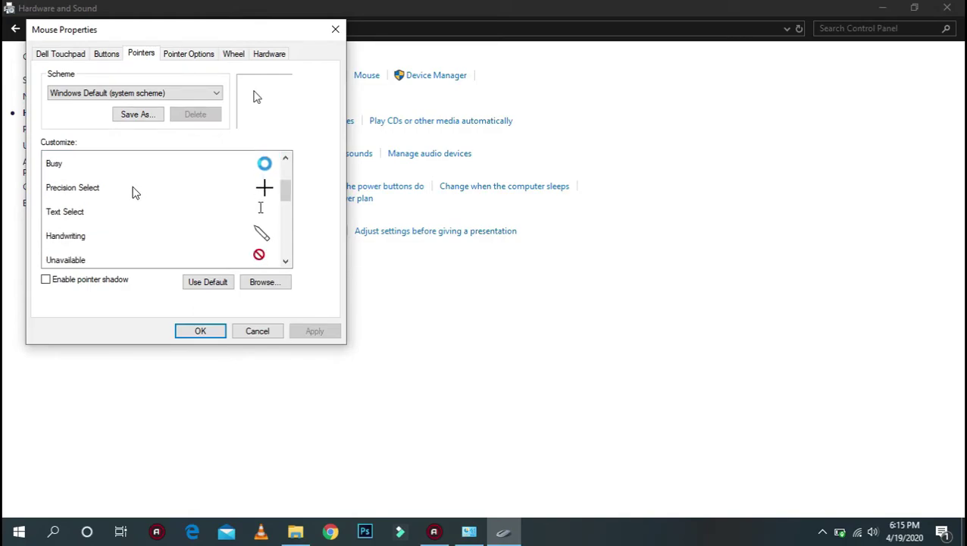
pyautogui.scroll(1, 133, 191)
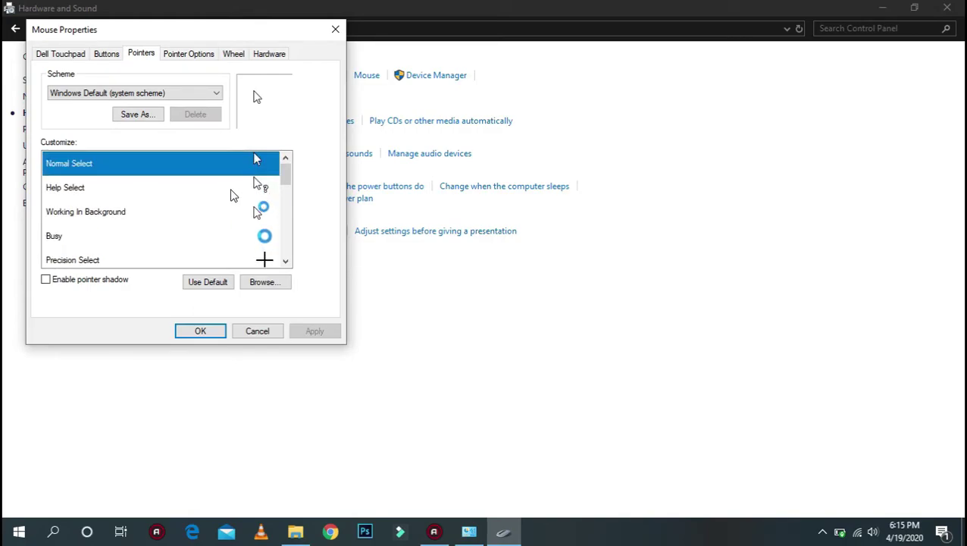
pyautogui.scroll(-1, 144, 203)
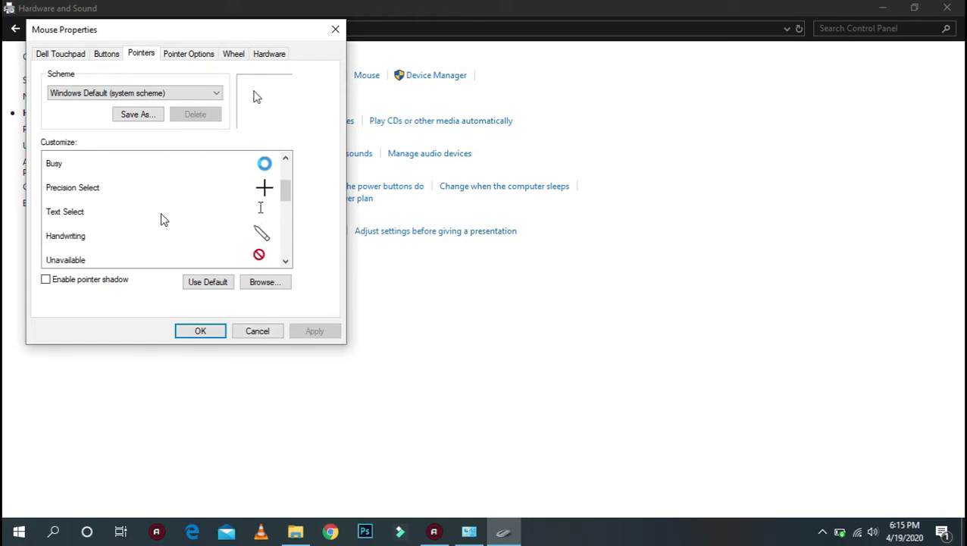
pyautogui.scroll(-1, 192, 216)
pyautogui.scroll(2, 235, 220)
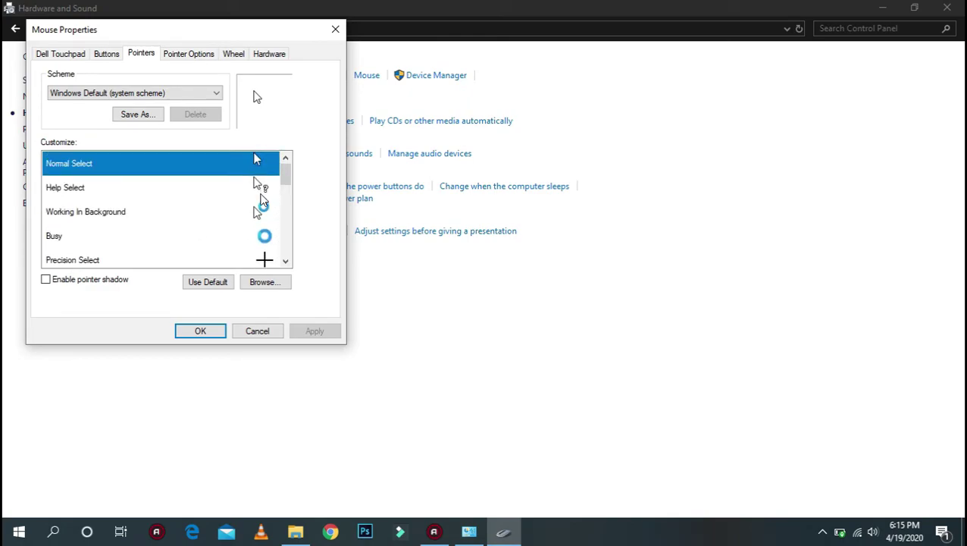
# Assign the aero_busy cursor to the Working In Background pointer.
pyautogui.click(260, 212)
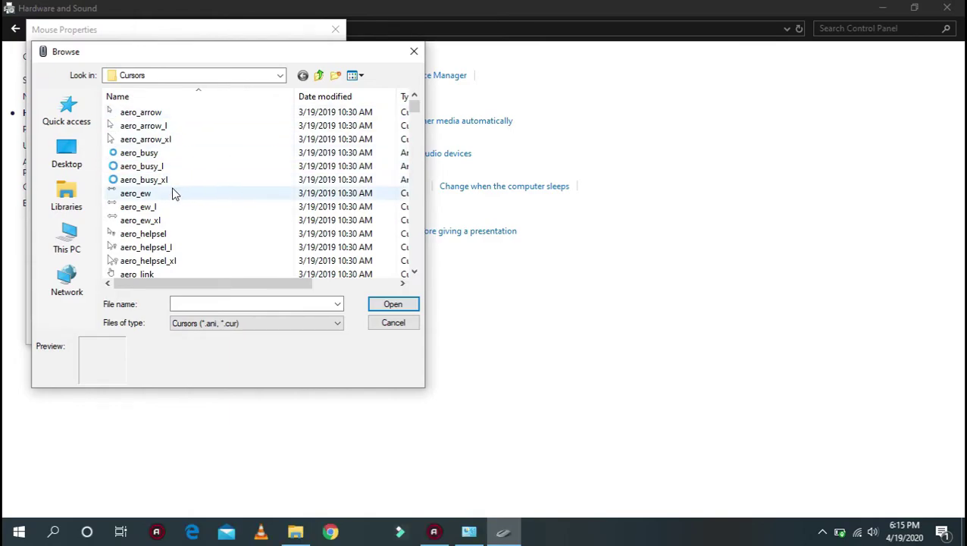
pyautogui.click(197, 158)
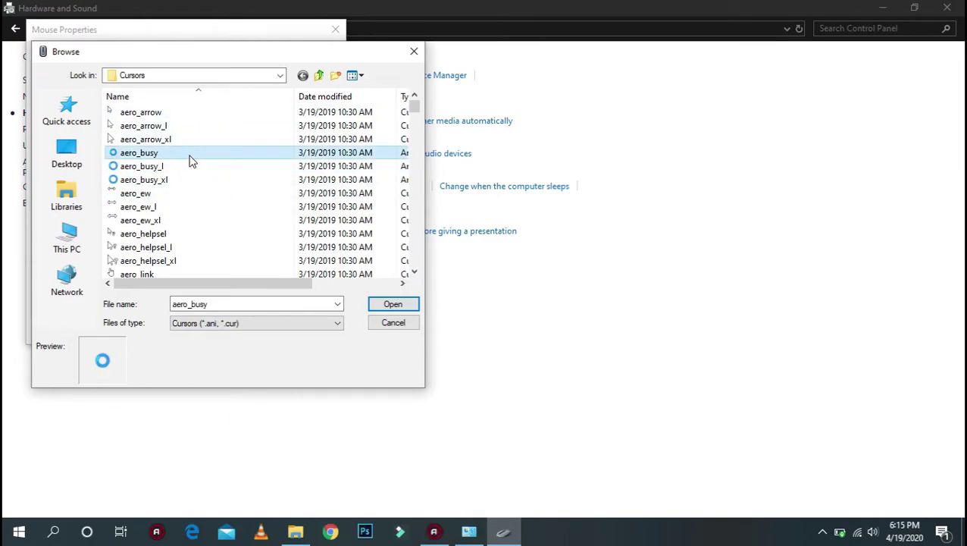
pyautogui.click(394, 305)
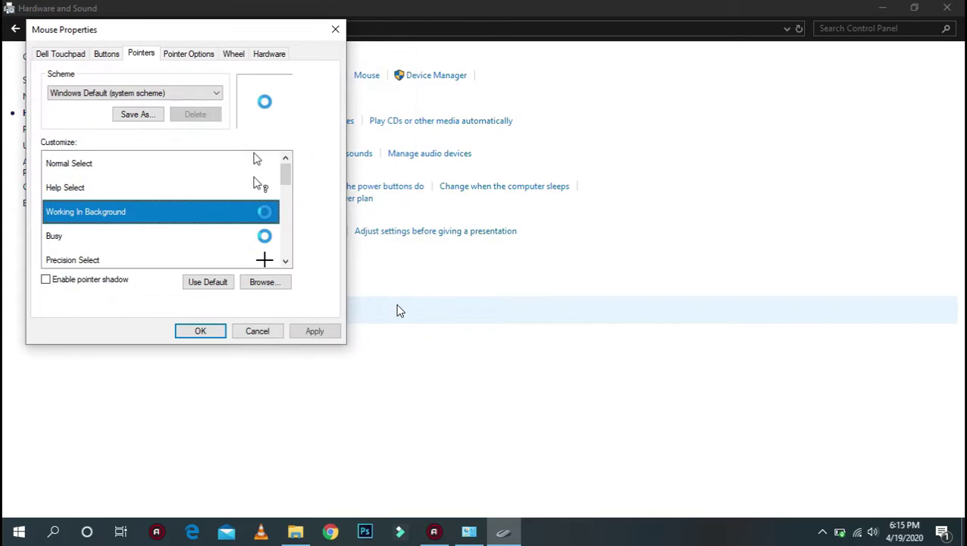
# Adjust the pointer speed, enable automatically moving the pointer to the default button in dialog boxes, and confirm the mouse settings.
pyautogui.click(184, 56)
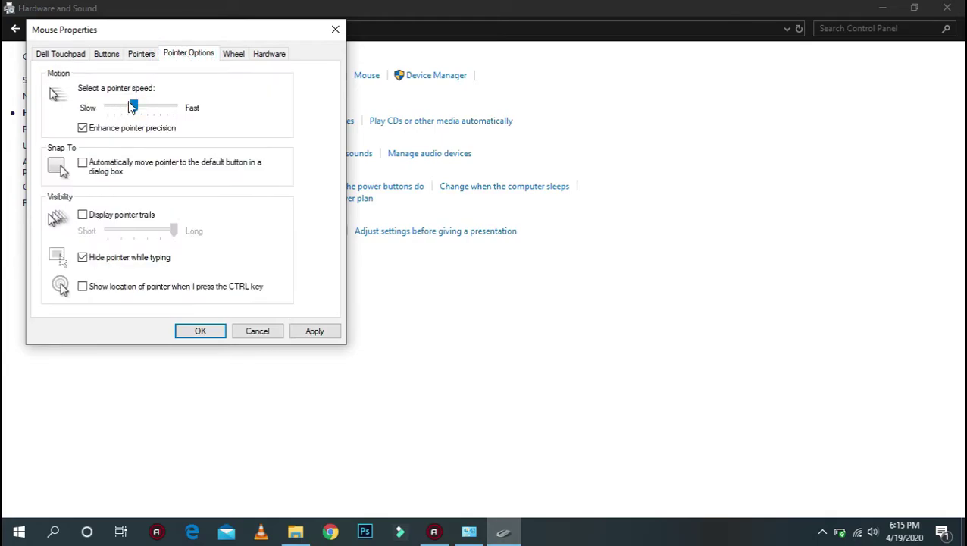
pyautogui.moveTo(126, 108); pyautogui.dragTo(119, 106)
pyautogui.moveTo(127, 109); pyautogui.dragTo(141, 107)
pyautogui.click(83, 164)
pyautogui.click(202, 333)
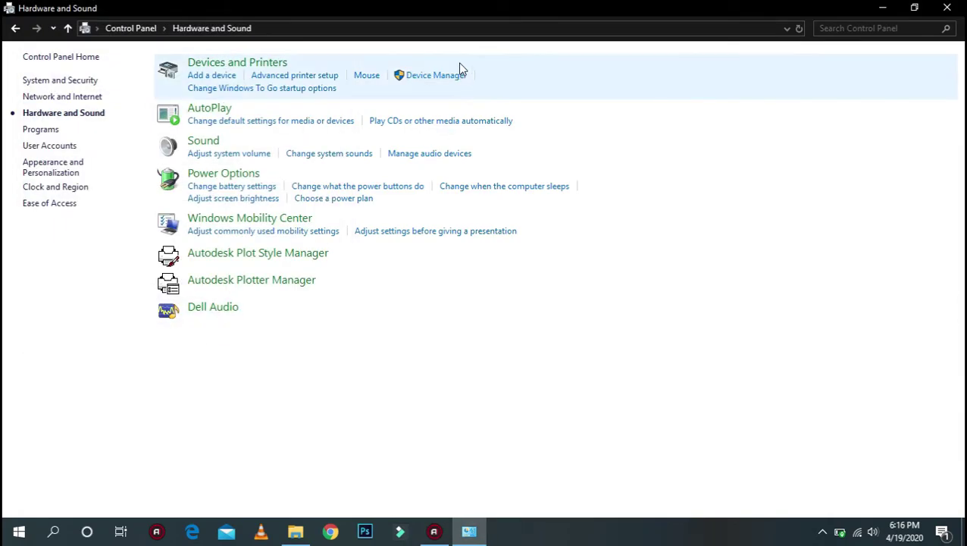
# Reopen the Mouse properties to review the wheel and hardware settings, and close them.
pyautogui.click(367, 76)
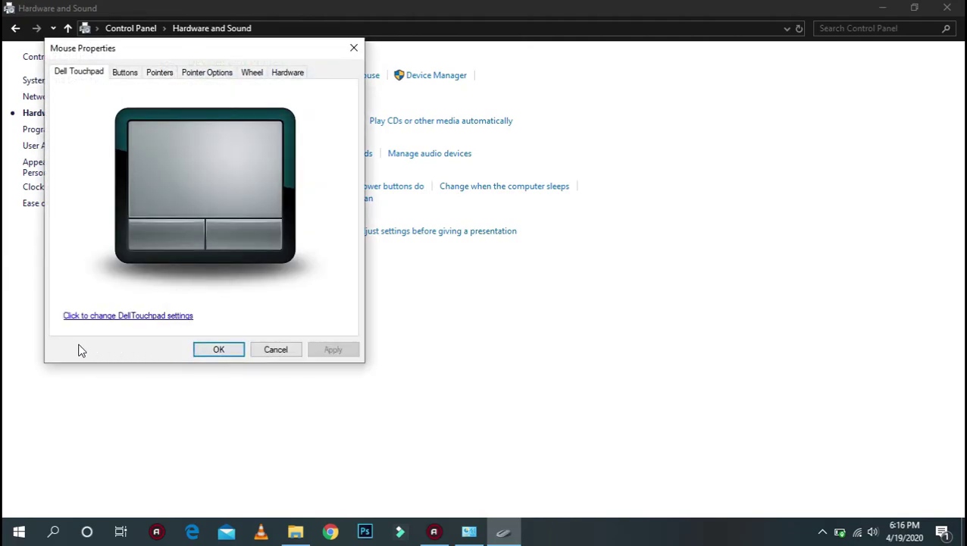
pyautogui.click(252, 72)
pyautogui.click(285, 72)
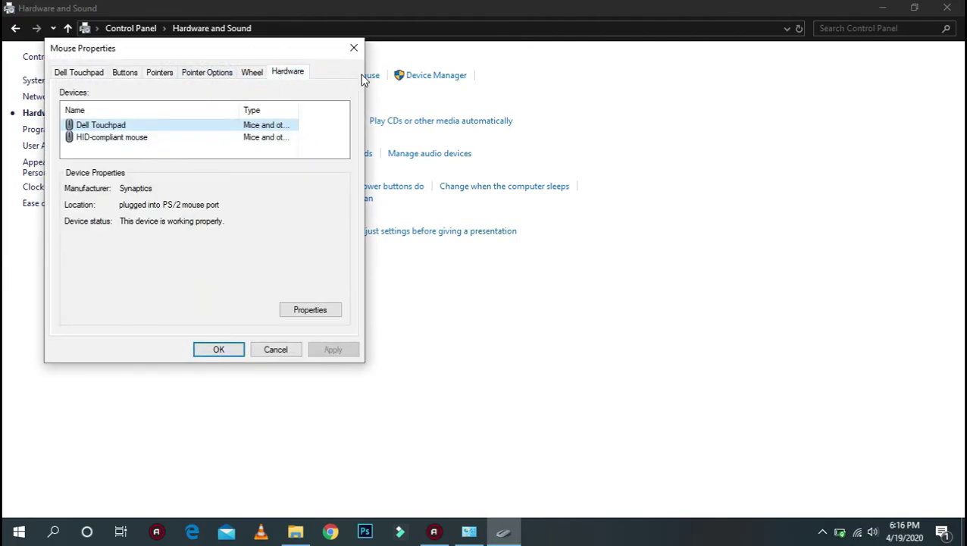
pyautogui.click(354, 50)
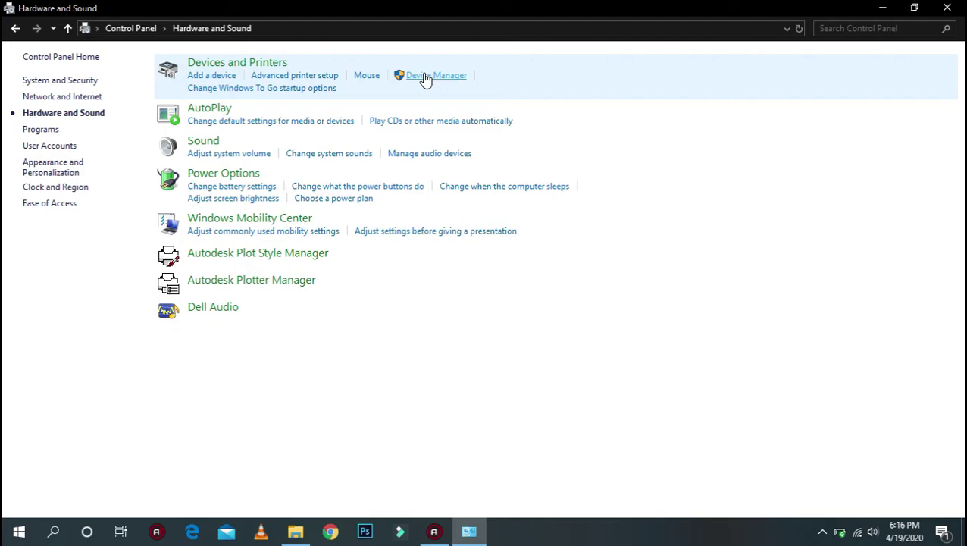
# Open the Dell Touchpad properties under Mice and other pointing devices in Device Manager.
pyautogui.click(426, 76)
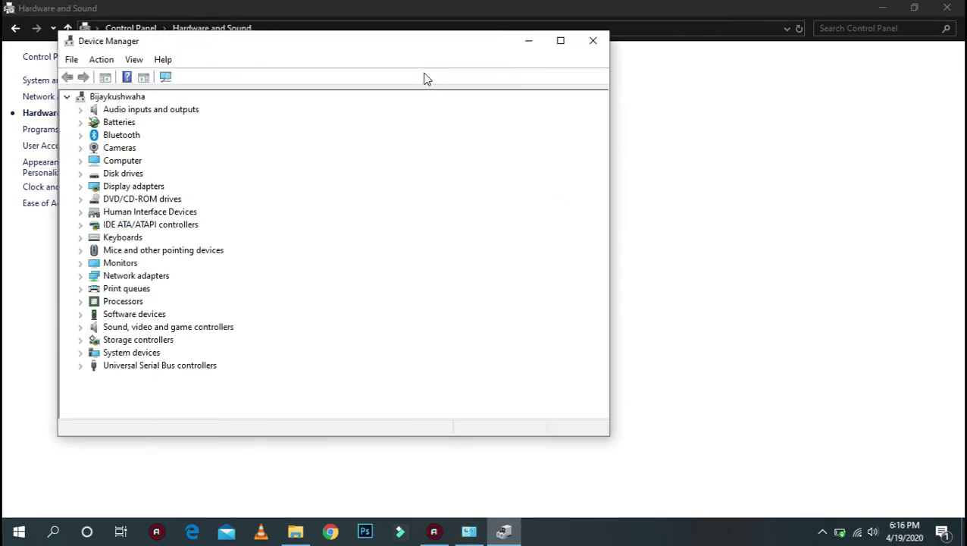
pyautogui.click(157, 252)
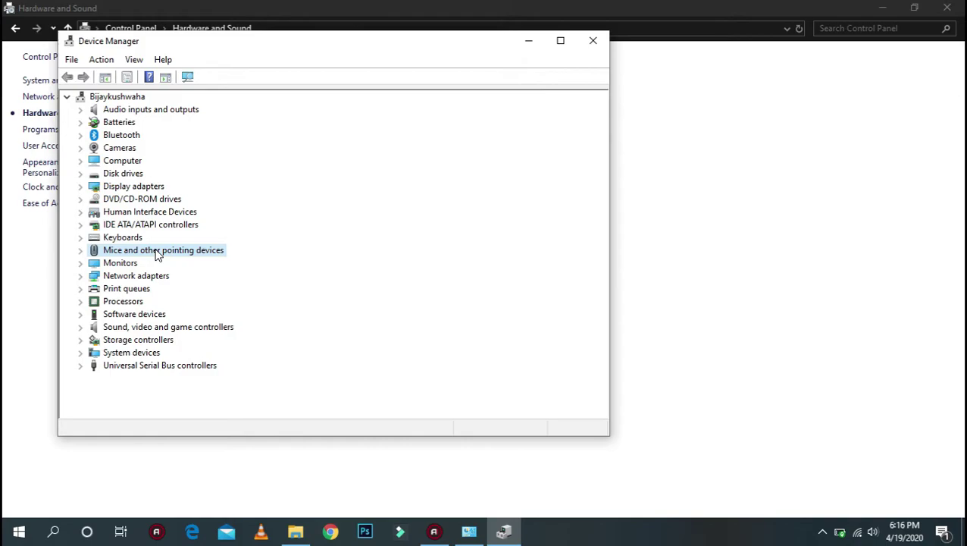
pyautogui.doubleClick(172, 249)
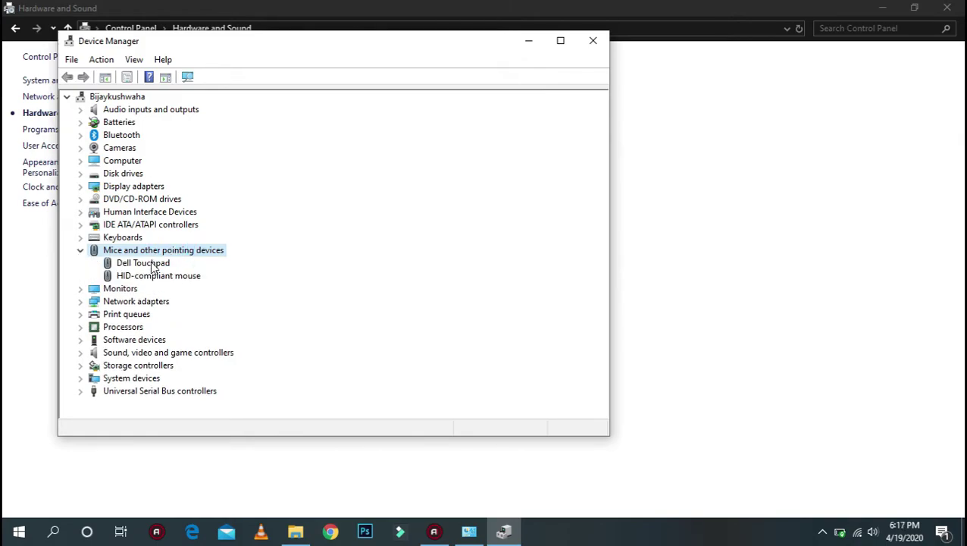
pyautogui.click(152, 266)
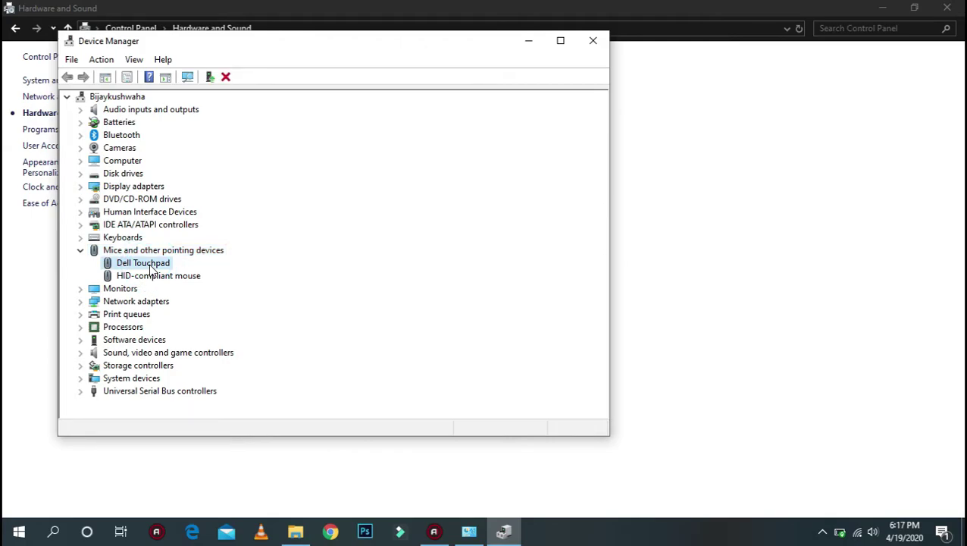
pyautogui.doubleClick(153, 265)
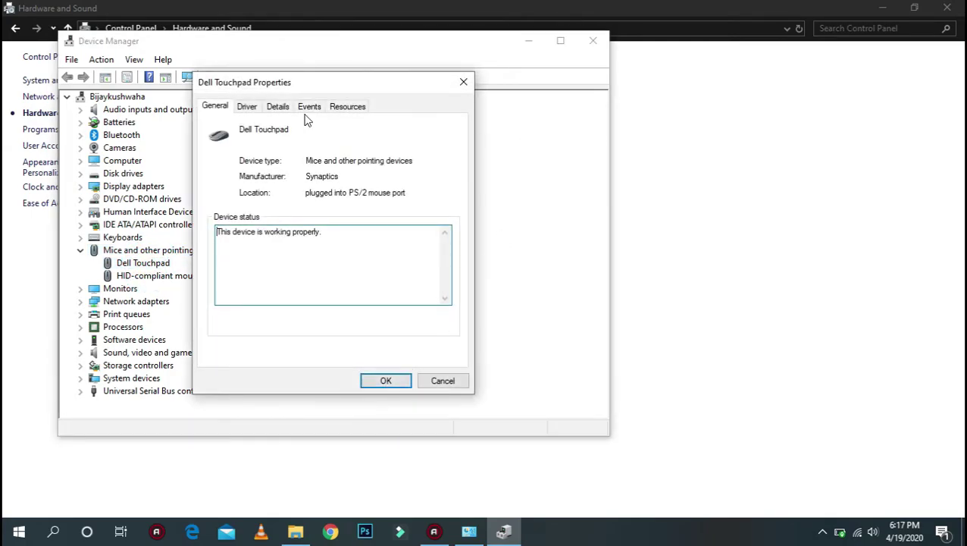
# Search automatically for updated driver software for the Dell Touchpad, and close the driver update wizard.
pyautogui.click(251, 108)
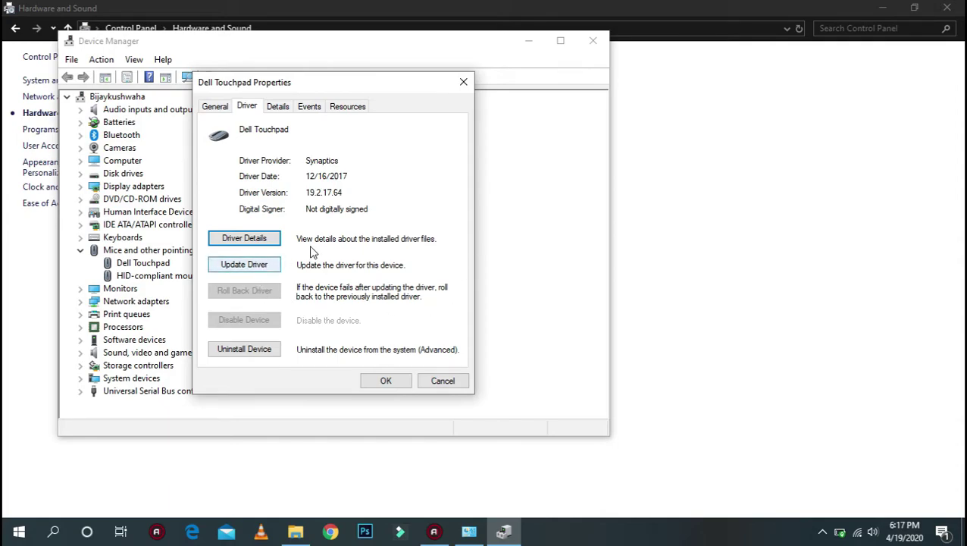
pyautogui.click(244, 267)
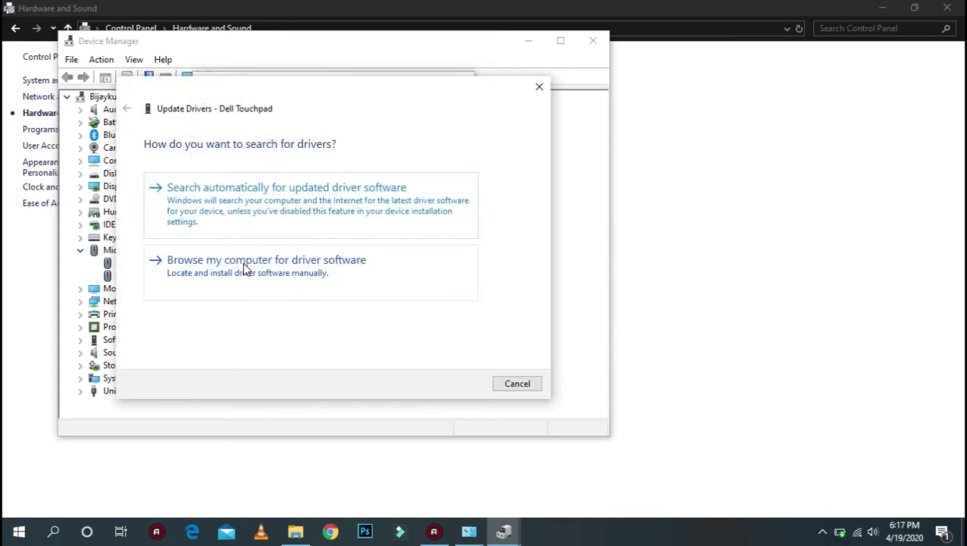
pyautogui.click(319, 202)
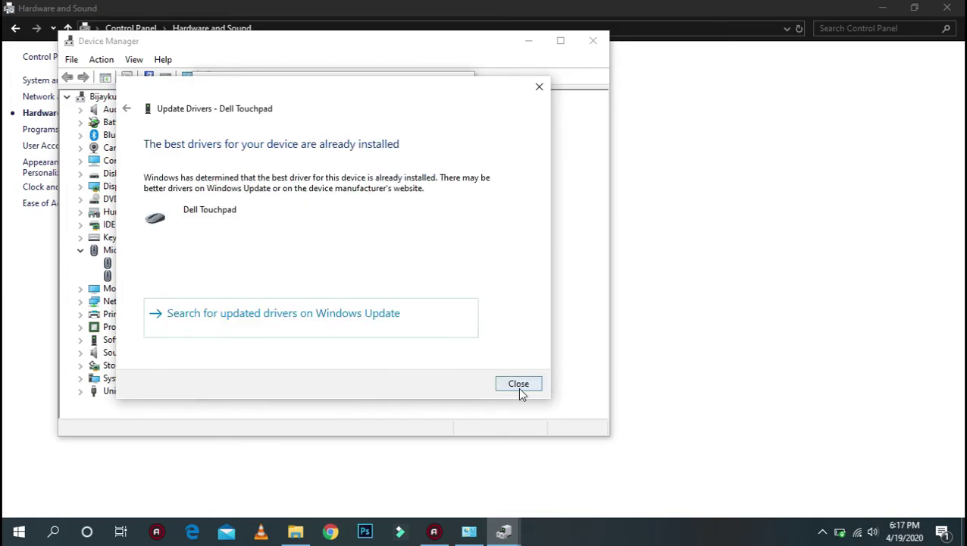
pyautogui.click(518, 383)
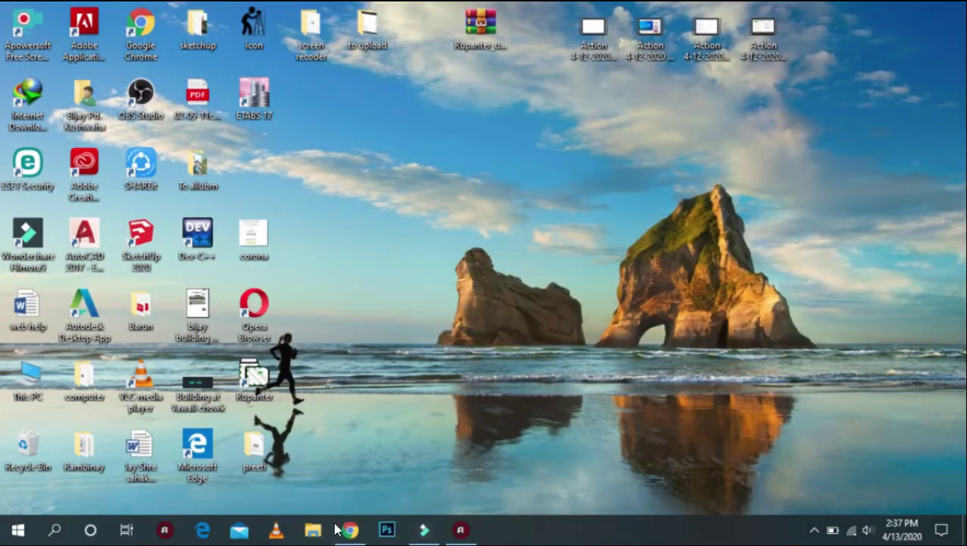
# Switch to YouTube in Google Chrome and search for "civil page".
pyautogui.click(347, 529)
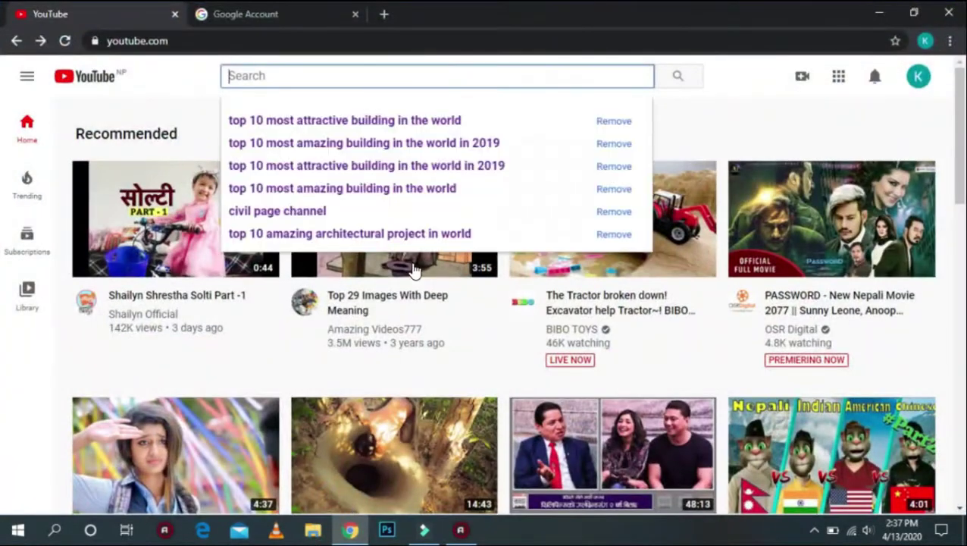
pyautogui.write('c')
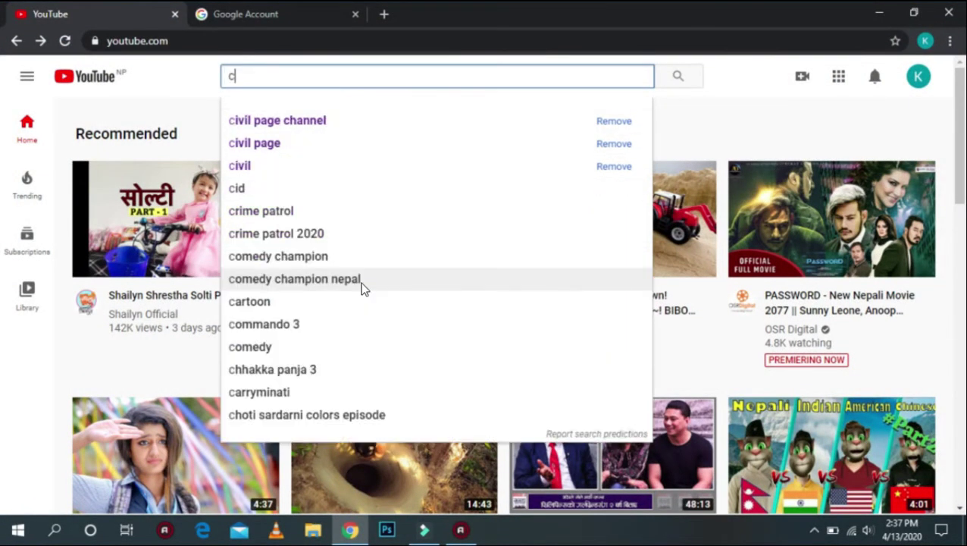
pyautogui.write('ivil page')
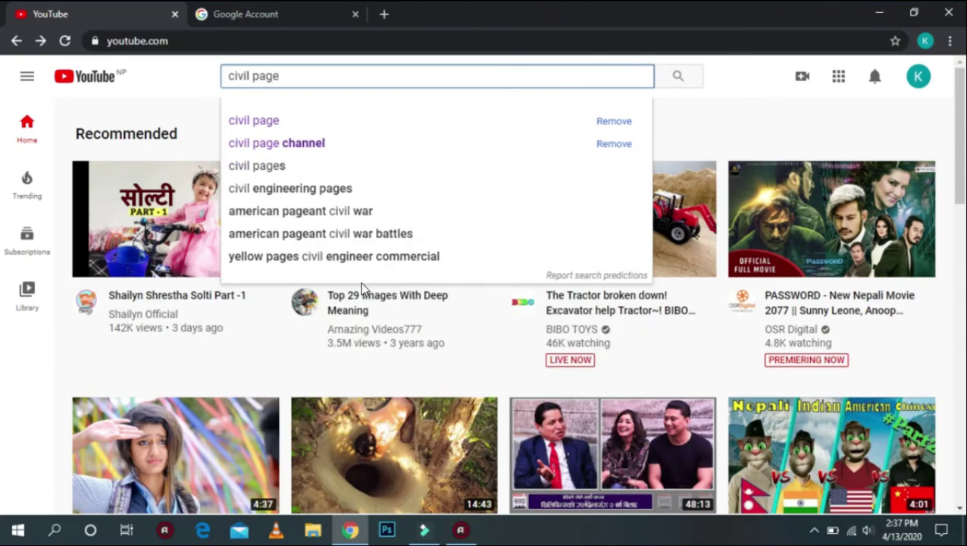
pyautogui.press('Return')
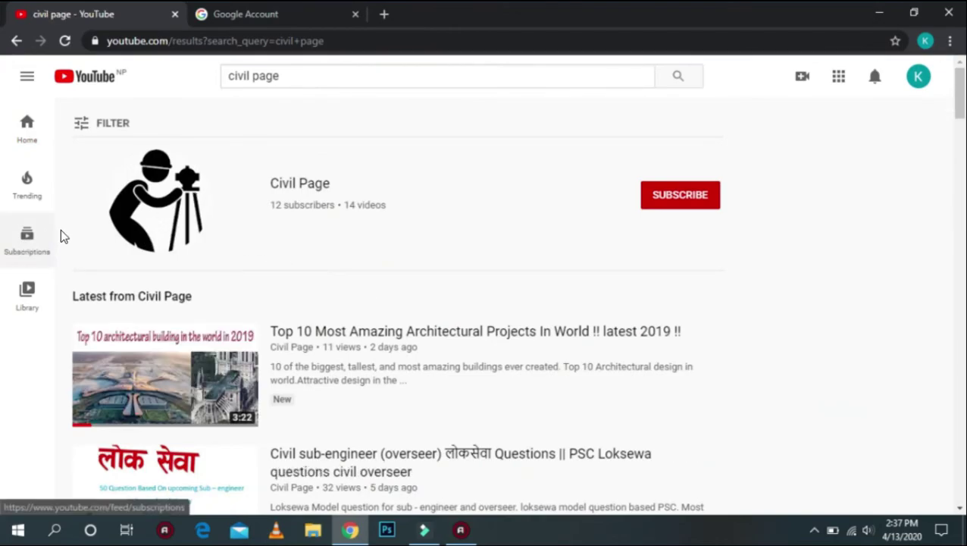
# Subscribe to the Civil Page channel and set its notifications to All.
pyautogui.click(684, 194)
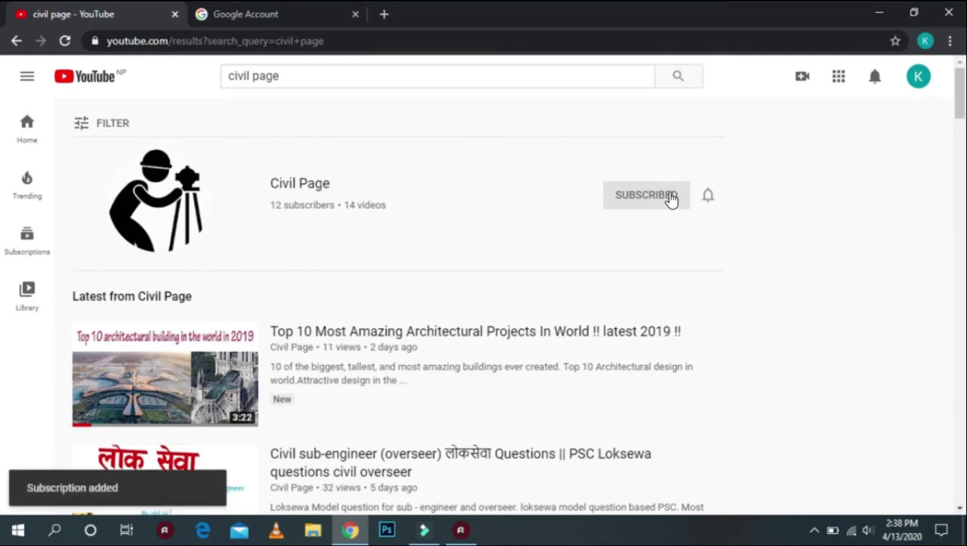
pyautogui.click(709, 197)
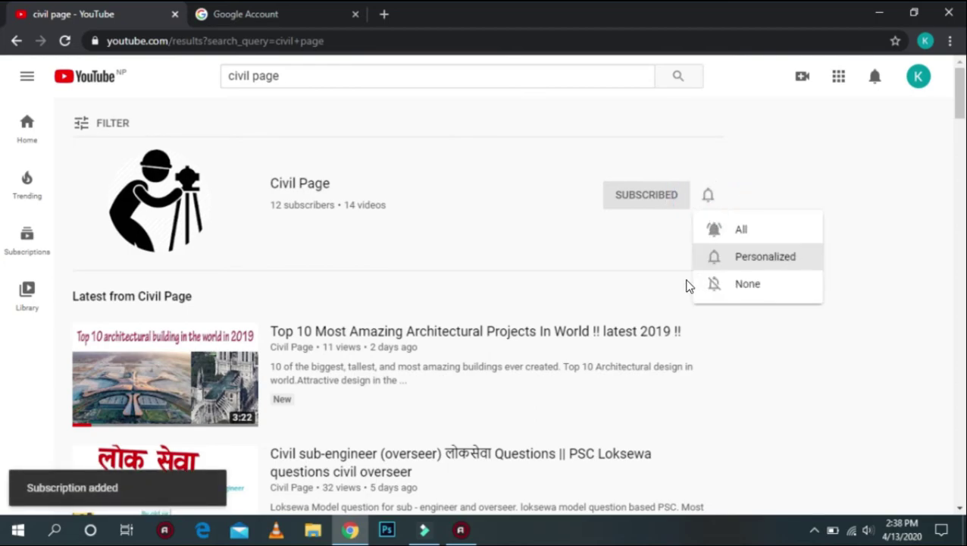
pyautogui.click(722, 233)
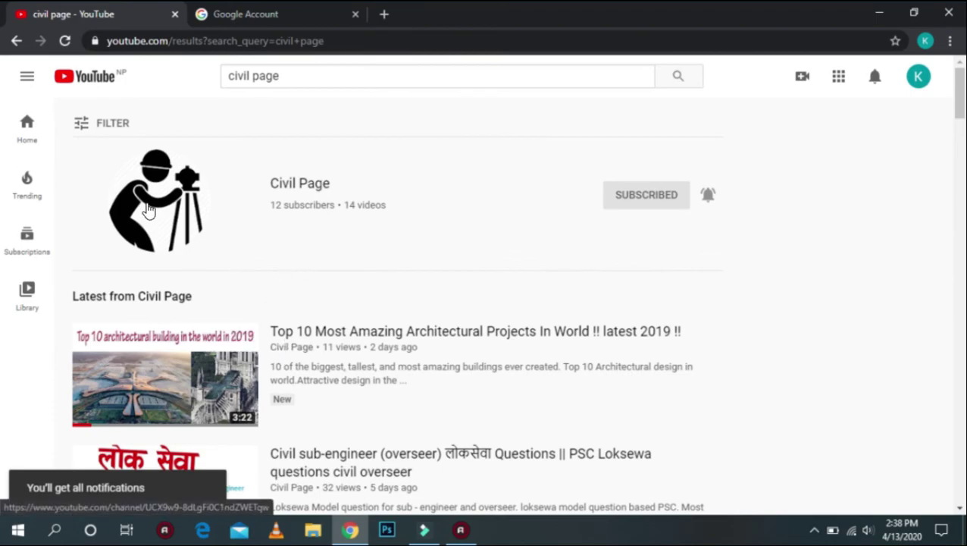
# Open the Civil Page channel and look over its home page and uploads.
pyautogui.click(314, 188)
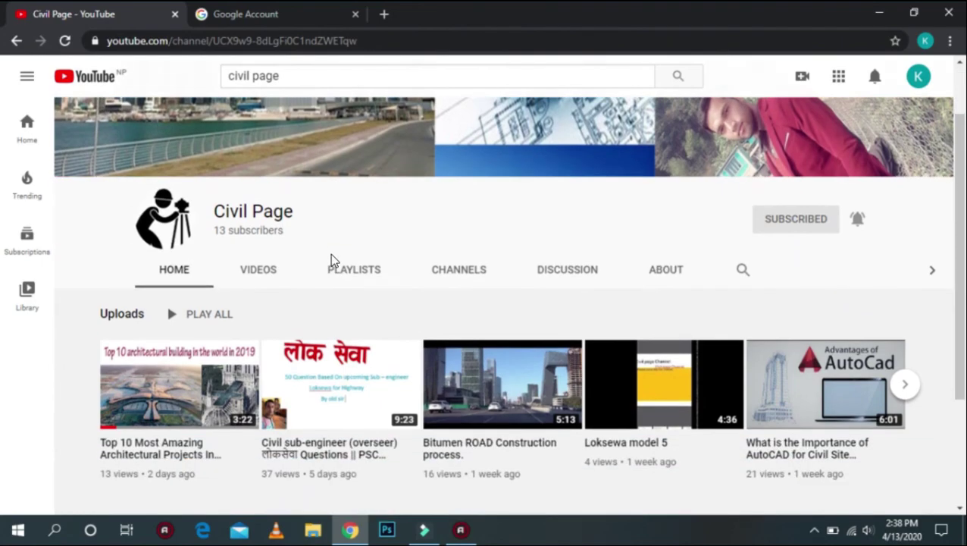
pyautogui.scroll(-2, 334, 260)
pyautogui.scroll(3, 594, 291)
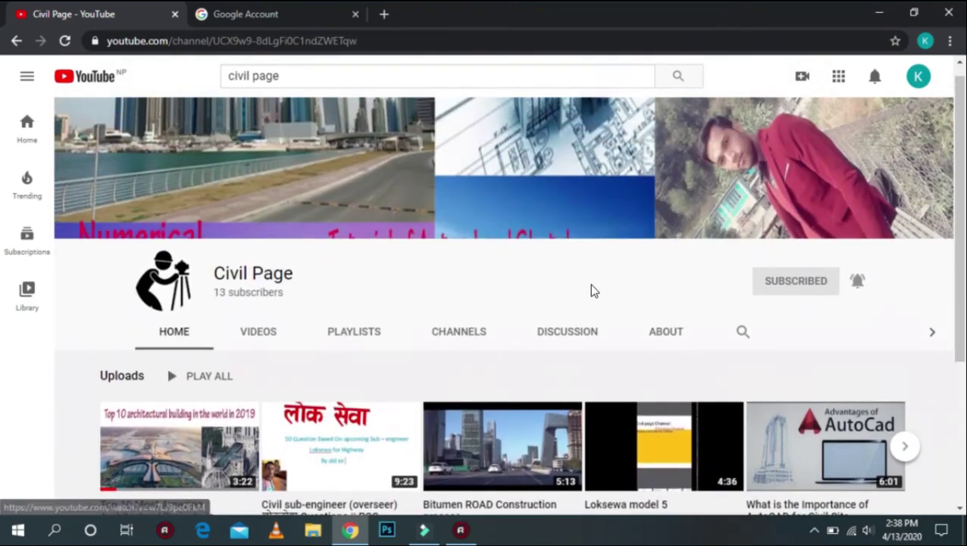